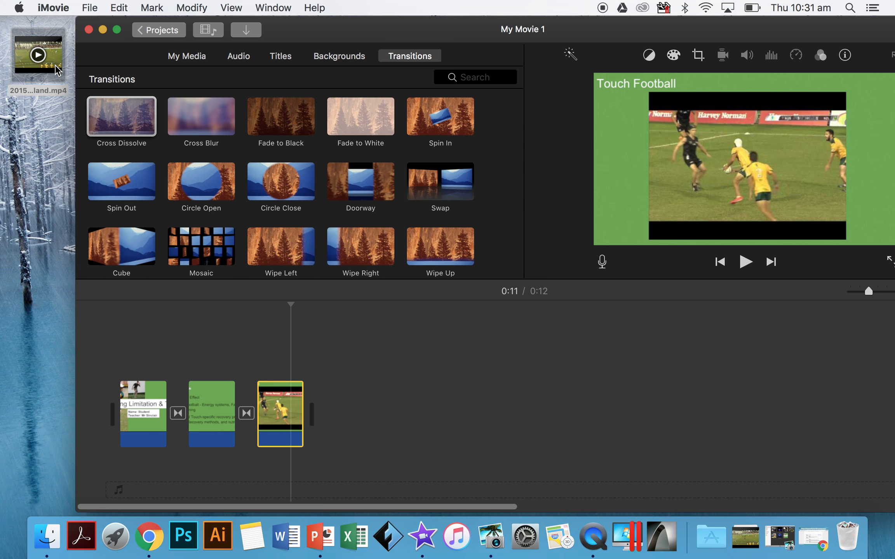
Step: Add the 2015 World Cup Mens Open Grand Final video from the desktop to the end of the movie timeline
drag(37, 70, 403, 441)
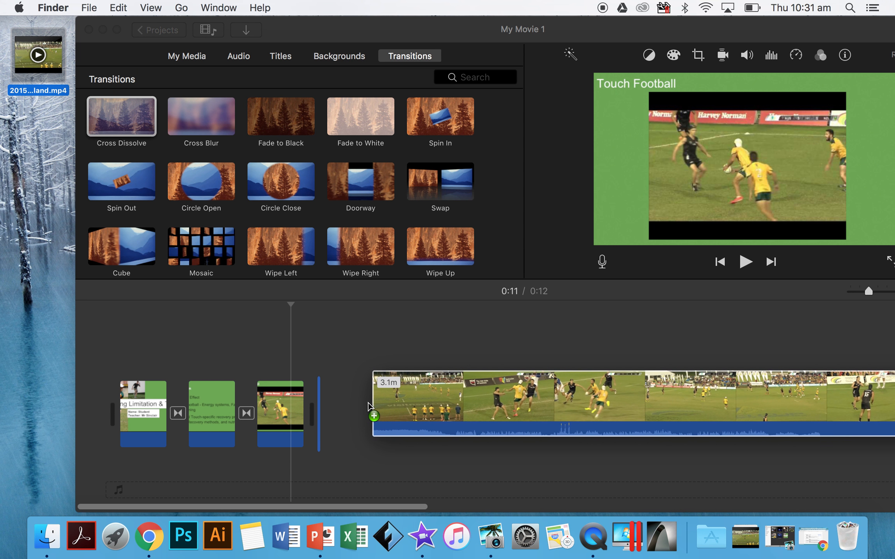
scroll(403, 443, right, 5)
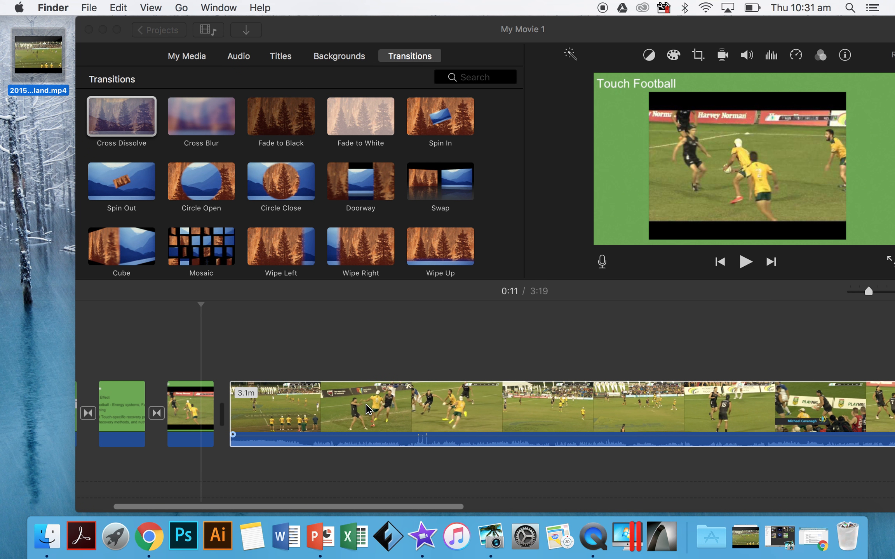
drag(867, 291, 850, 292)
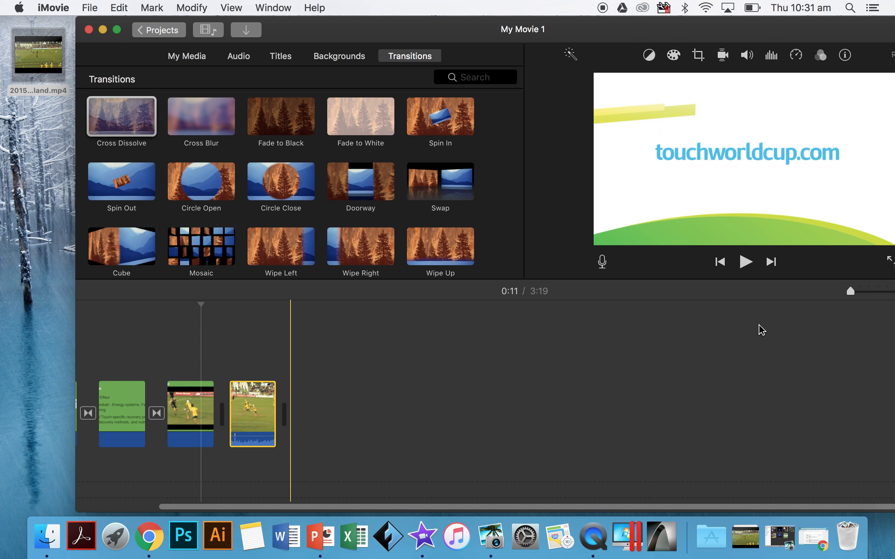
click(856, 295)
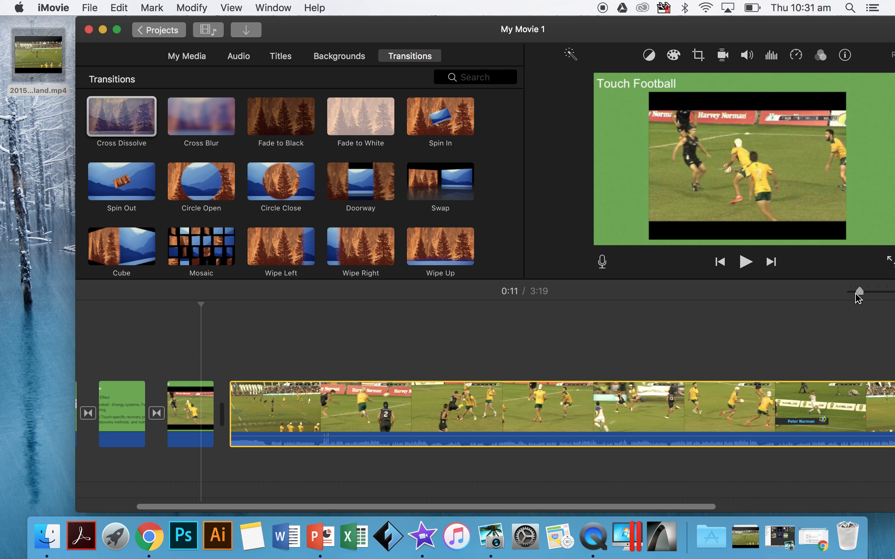
drag(851, 294, 856, 294)
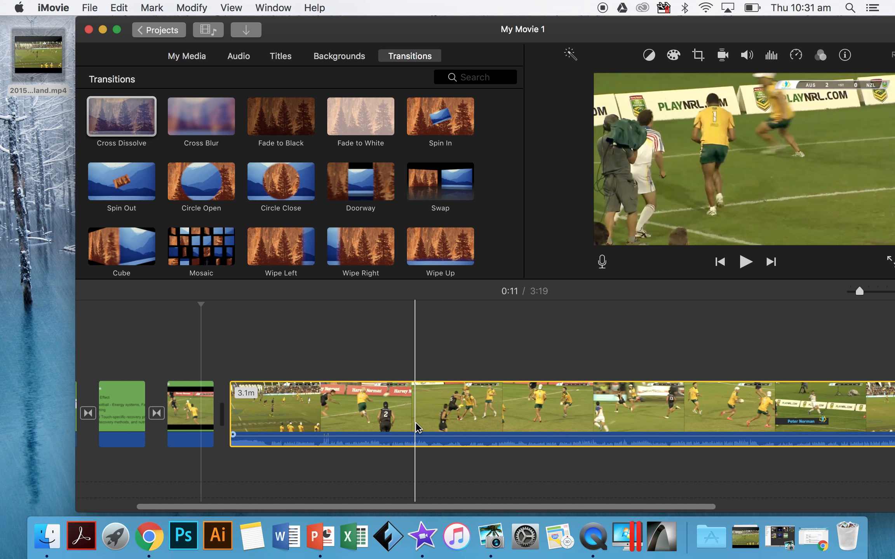
Step: Split the match video at about 1:49 on the timeline and delete the part after the split
scroll(414, 427, right, 5)
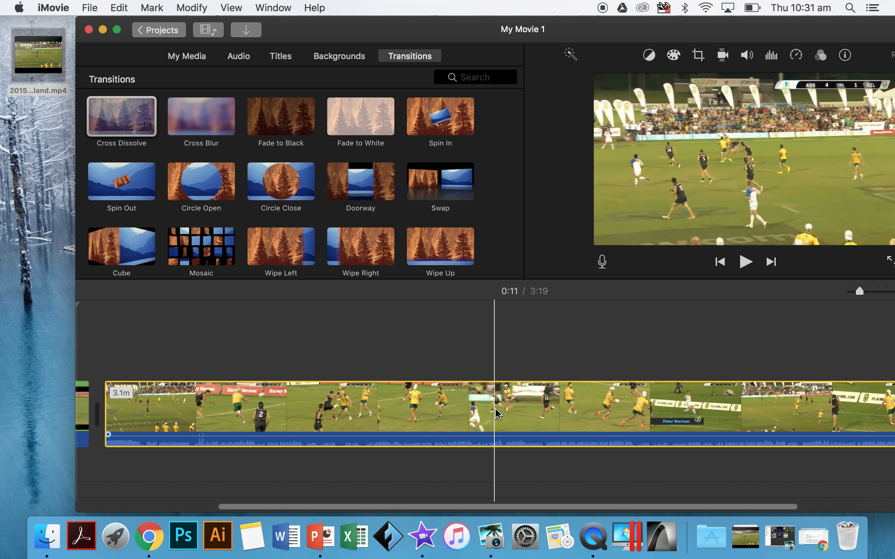
click(564, 410)
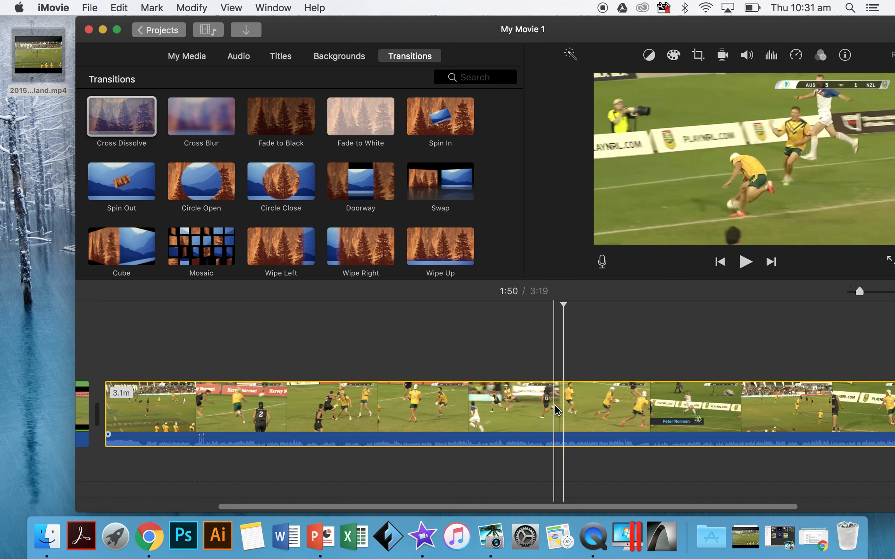
right_click(564, 410)
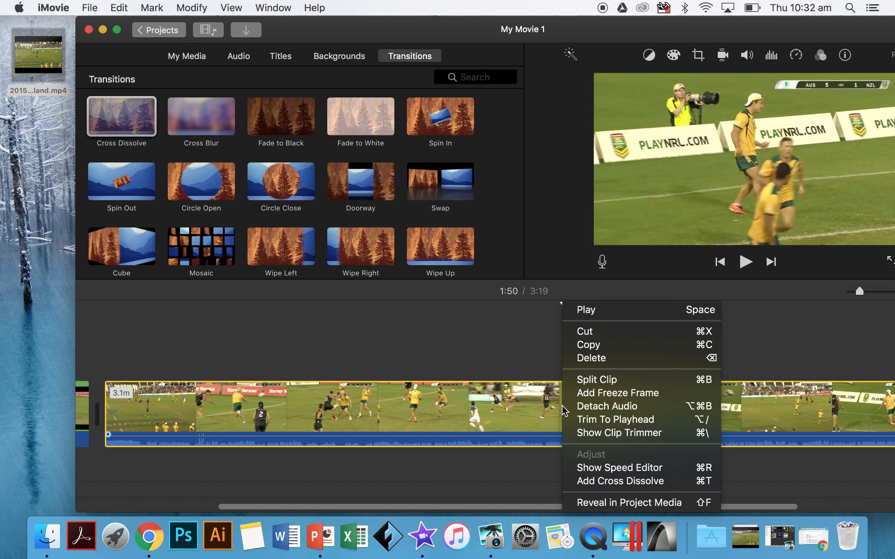
click(505, 410)
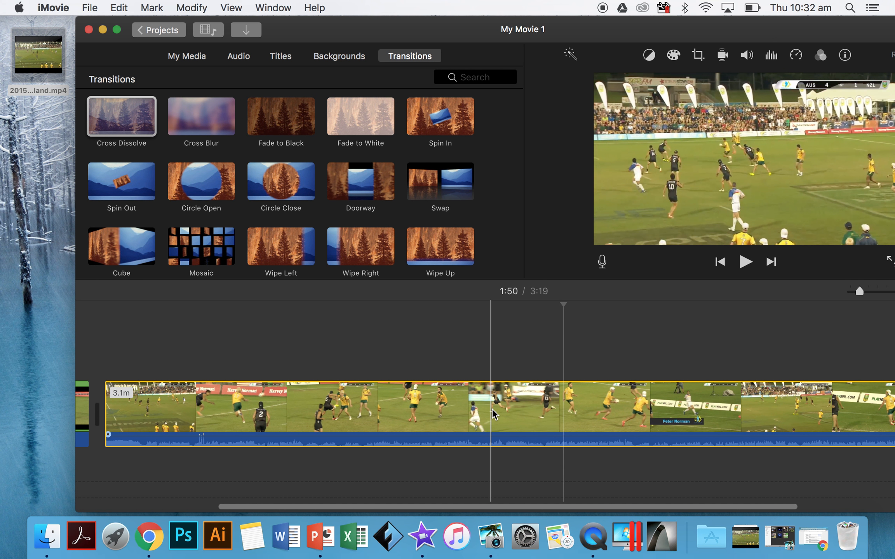
right_click(561, 404)
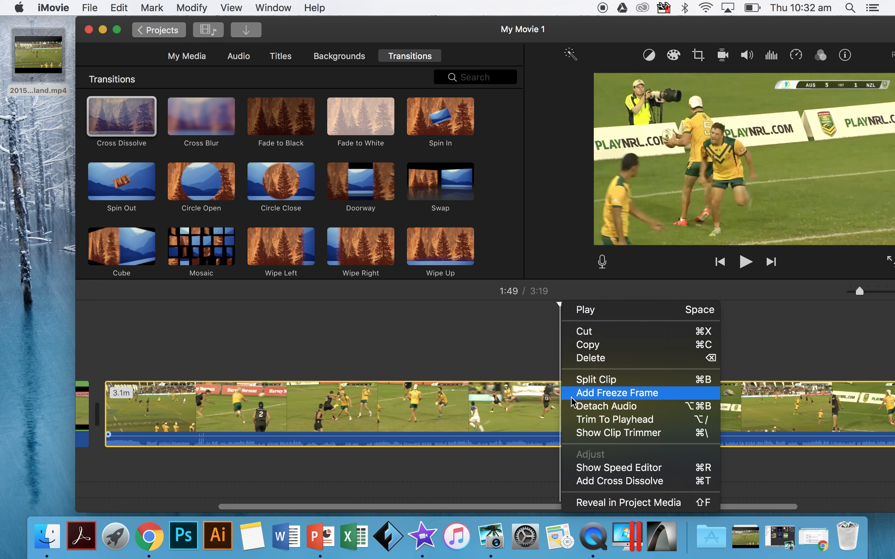
click(587, 386)
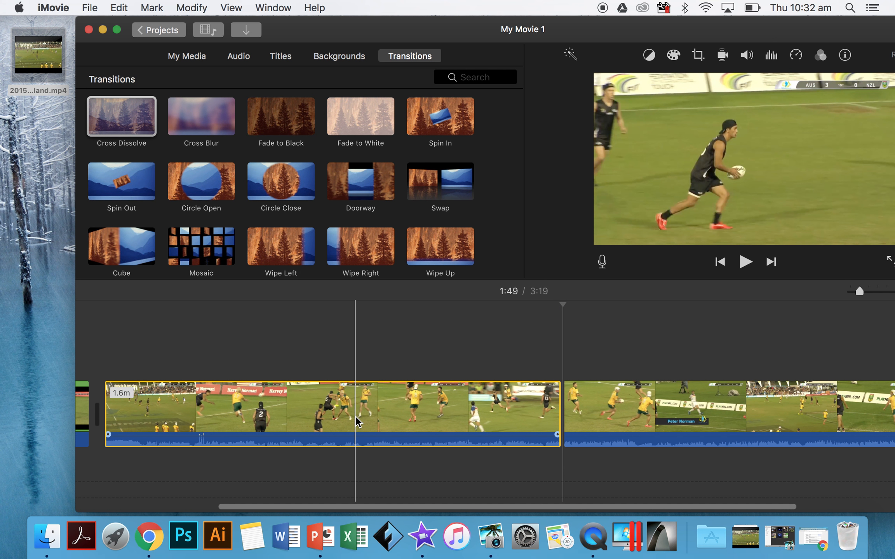
click(579, 408)
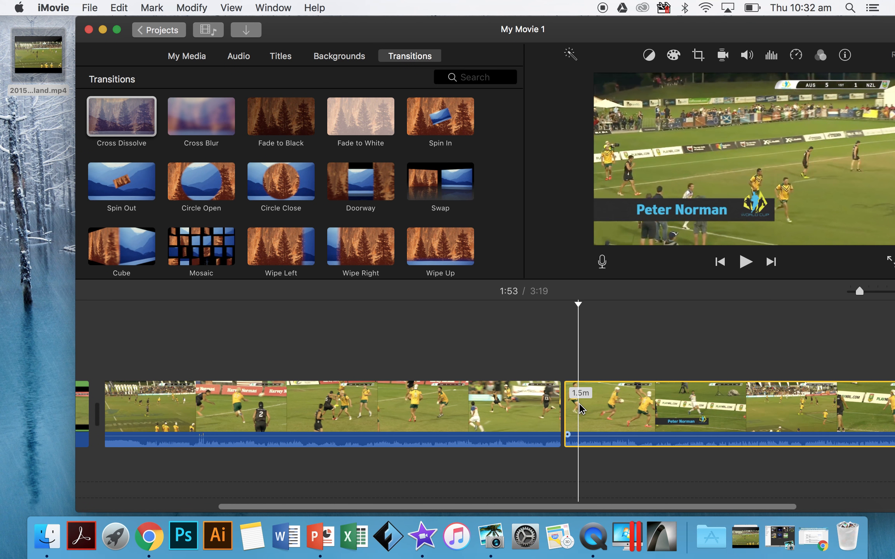
key(Delete)
Step: Detach the audio from the remaining match clip and delete the detached audio track
click(387, 432)
right_click(386, 433)
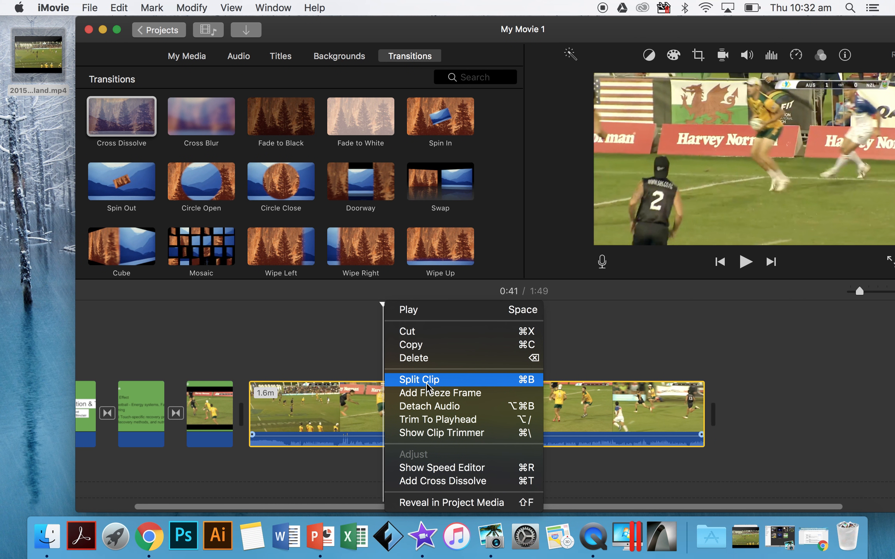
click(430, 406)
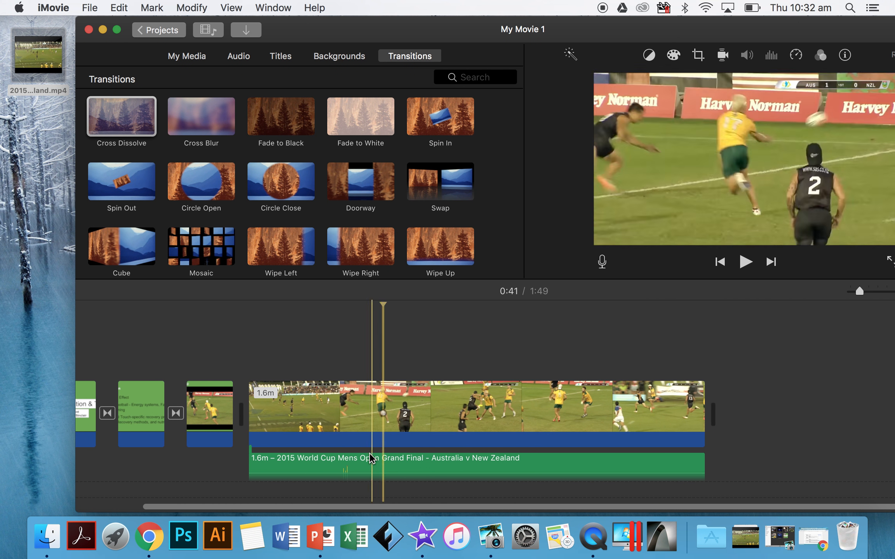
key(Delete)
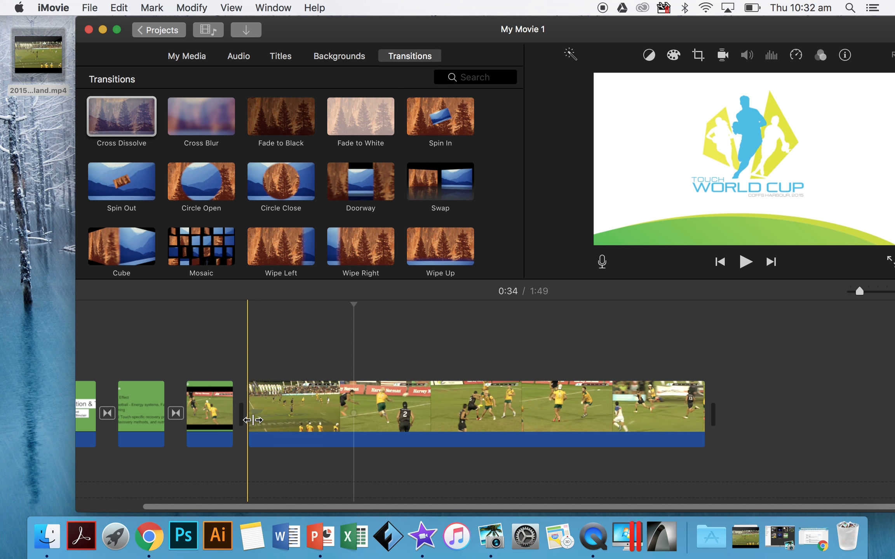
Step: Split the match clip at about 0:20 and delete the opening part that contains the title graphic
click(288, 424)
right_click(288, 423)
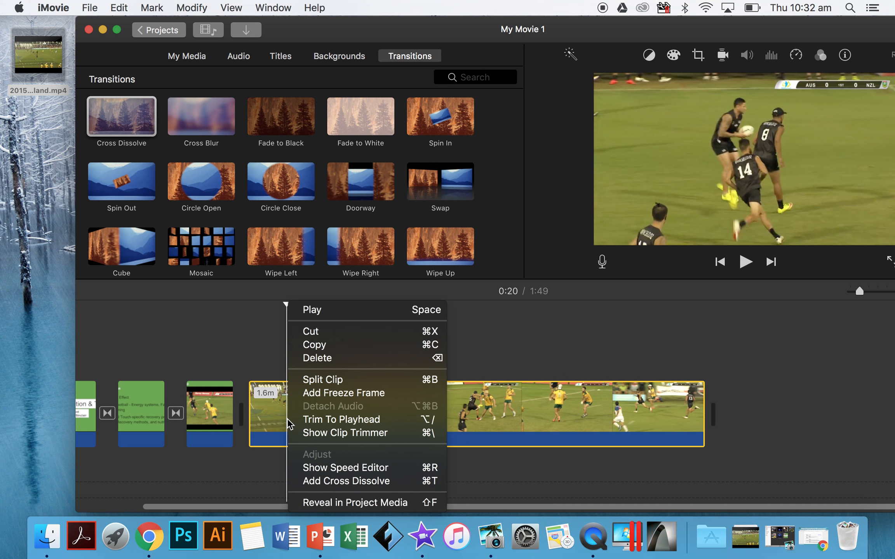
click(329, 382)
click(280, 422)
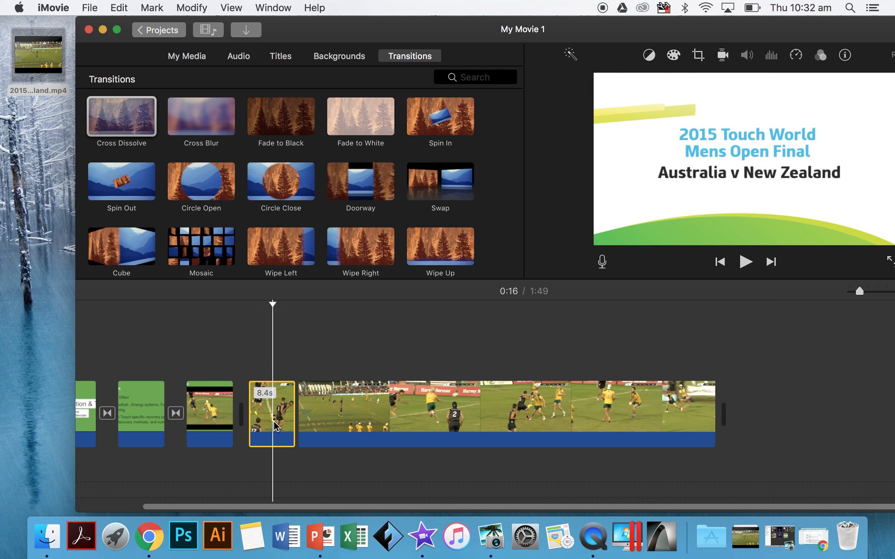
key(BackSpace)
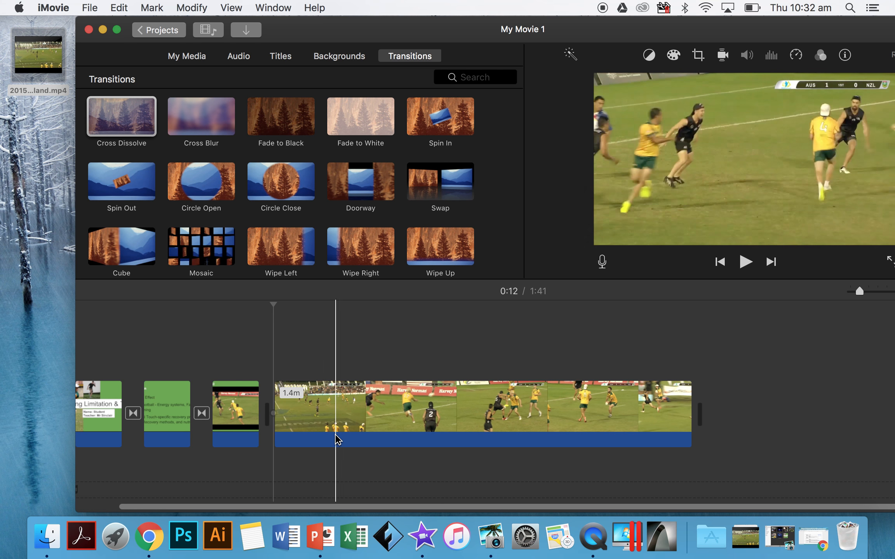
Step: Set the playback speed of the match clip to Fast
click(304, 411)
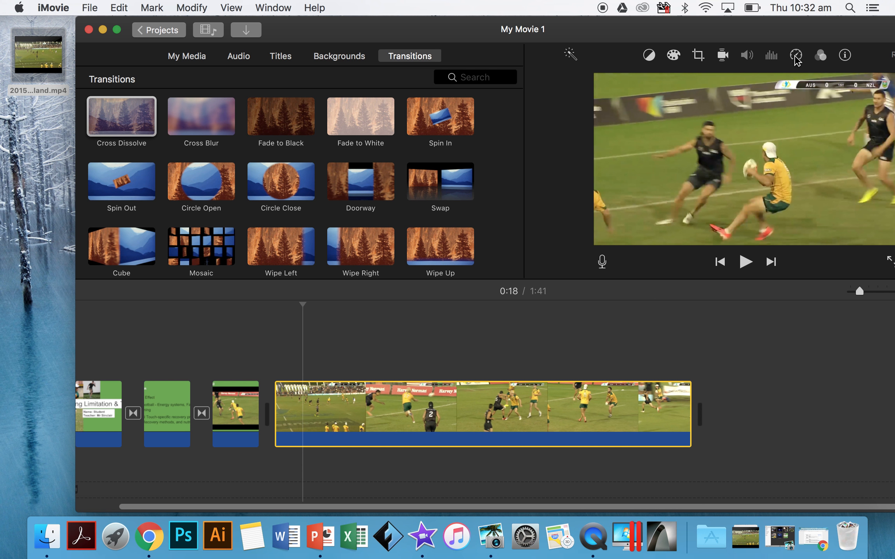
click(795, 56)
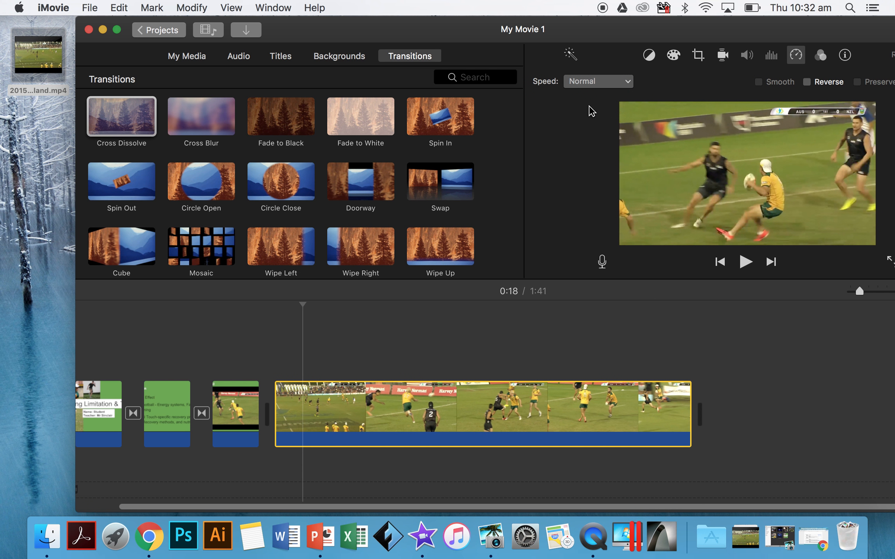
click(605, 86)
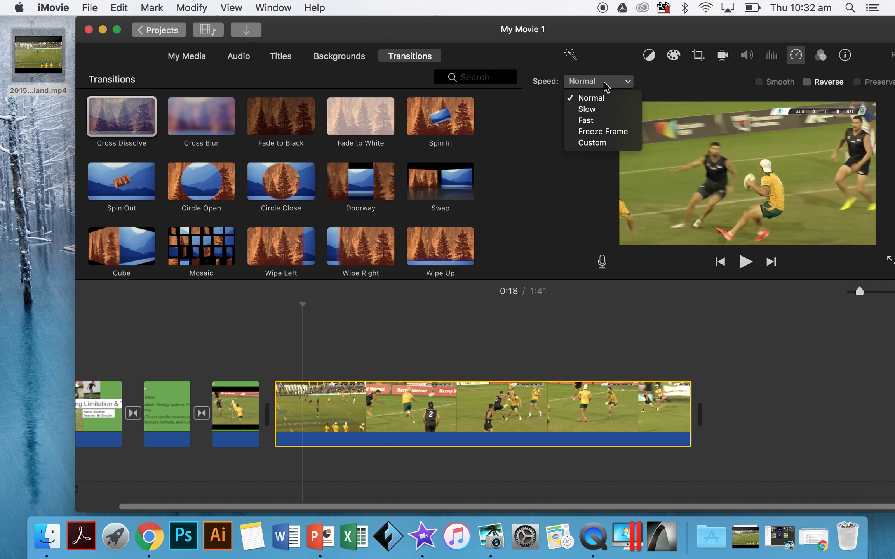
click(602, 122)
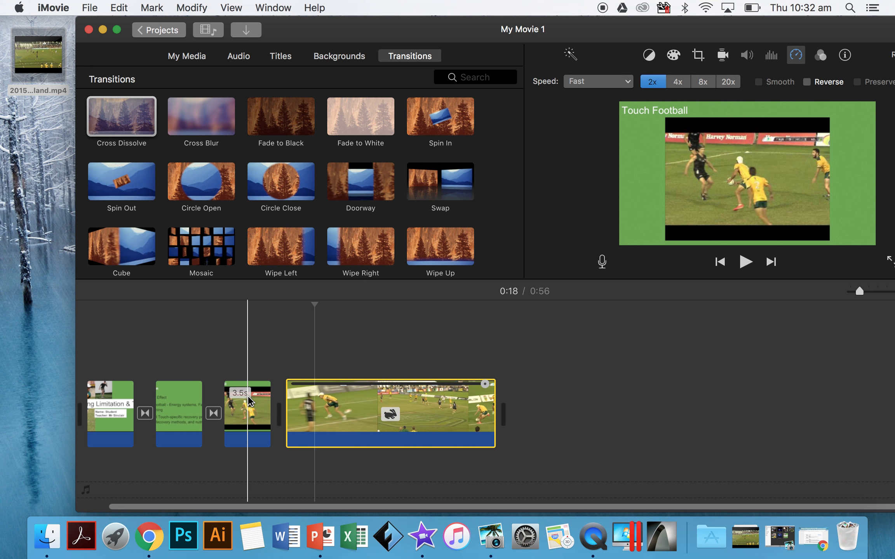
Step: Delete the Touch Football slide and play the movie from the Introduction slide into the match clip
click(248, 412)
key(Delete)
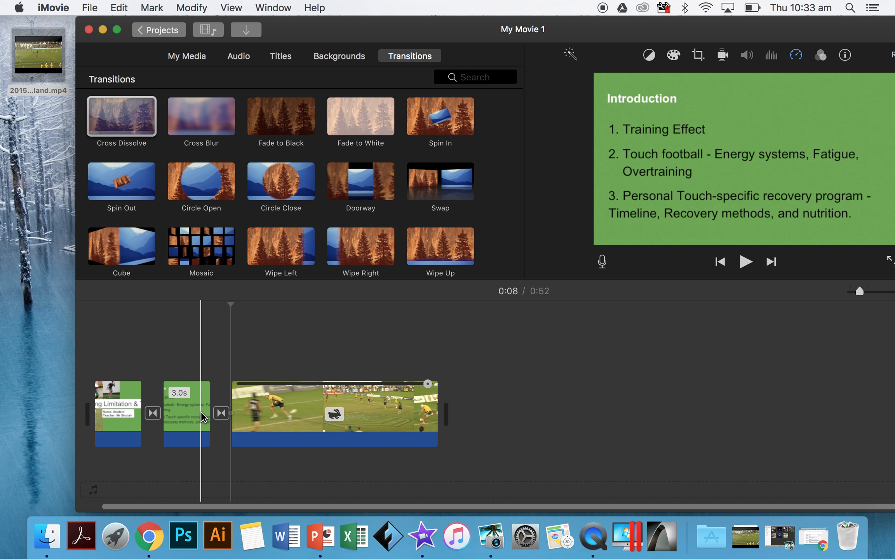
key(space)
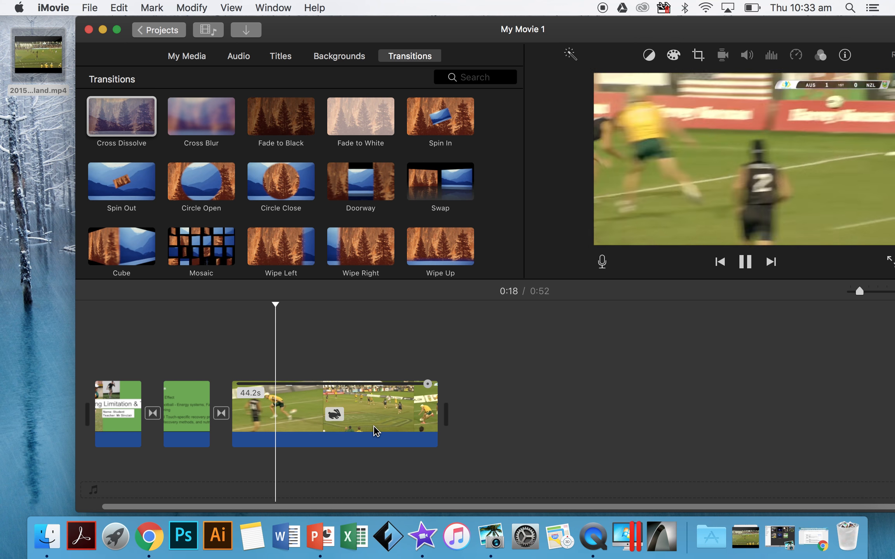
key(space)
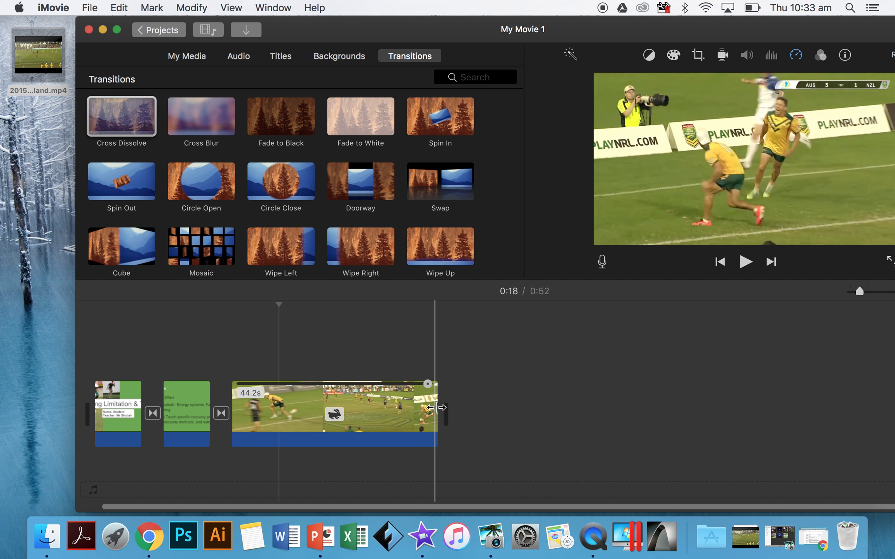
Step: Trim the end of the match clip and set its speed back to Normal
drag(436, 407, 330, 410)
click(795, 58)
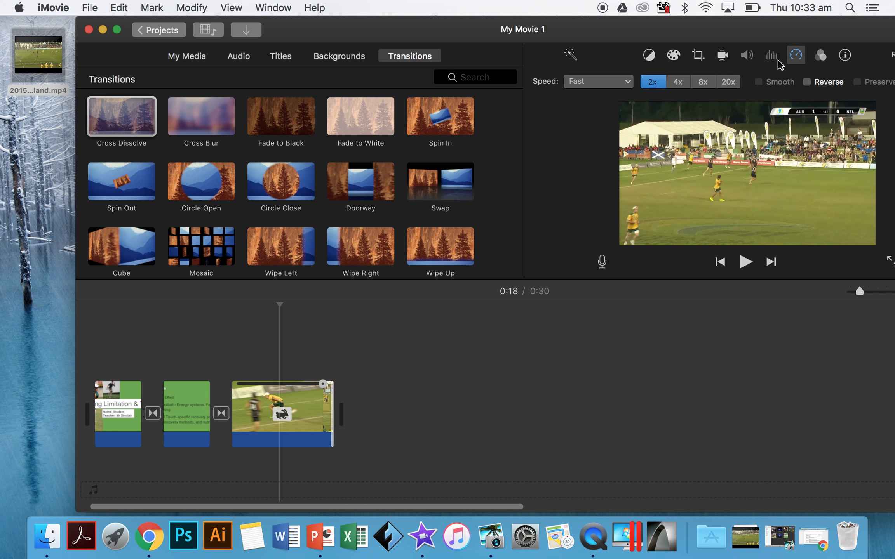
click(597, 81)
click(598, 100)
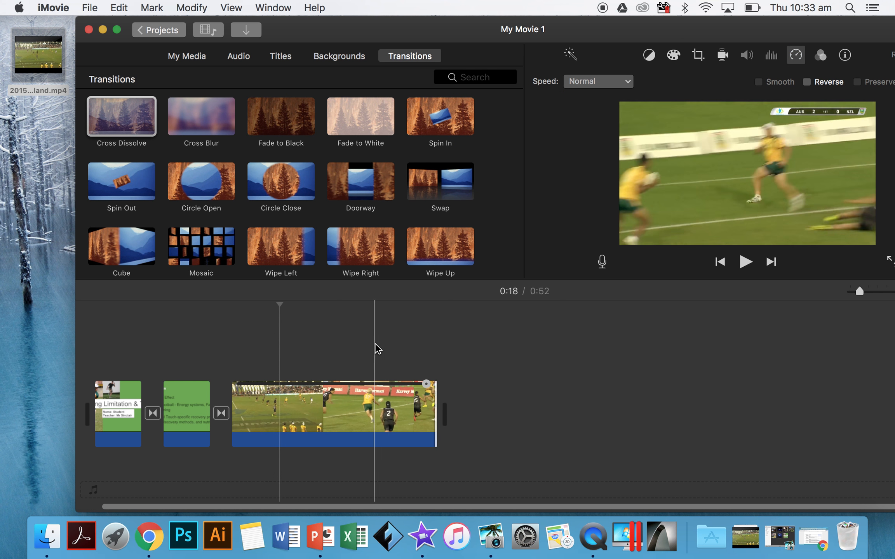
Step: Shorten the match clip from its end and set its duration to 13 seconds
drag(434, 413, 365, 411)
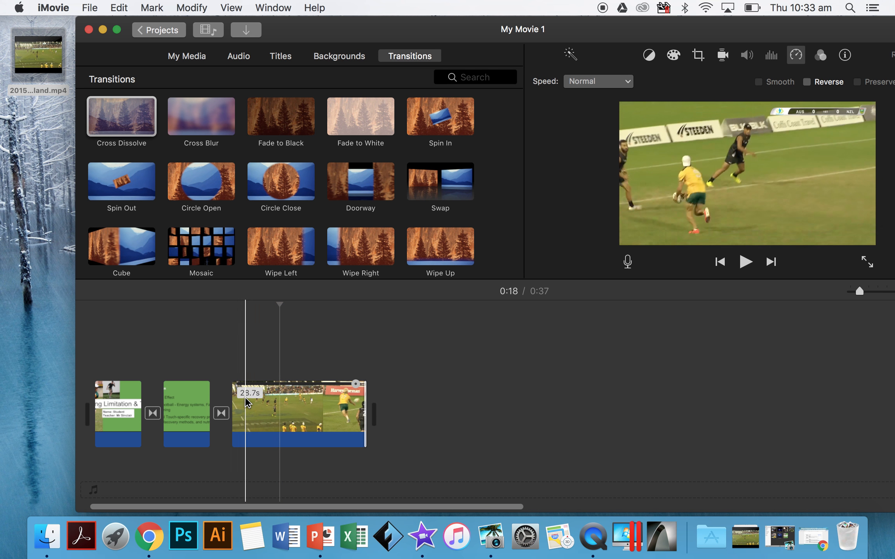
click(846, 58)
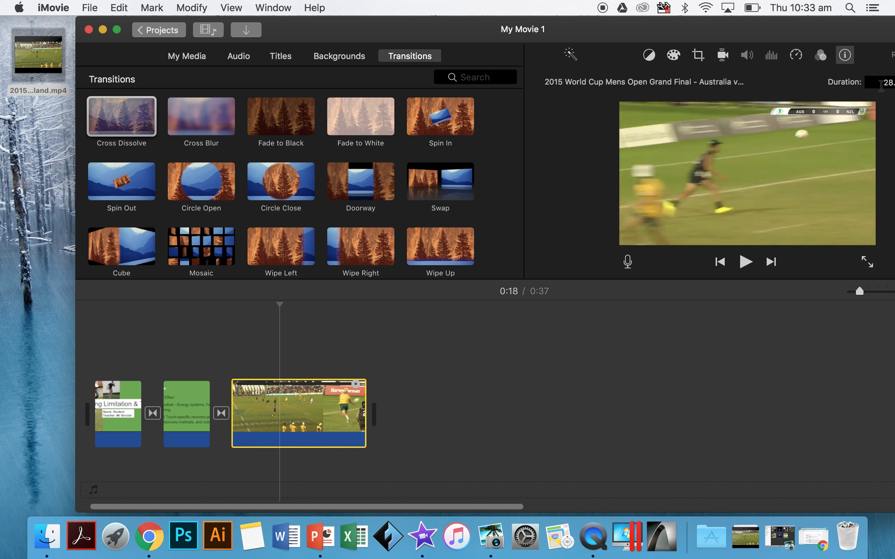
double_click(290, 28)
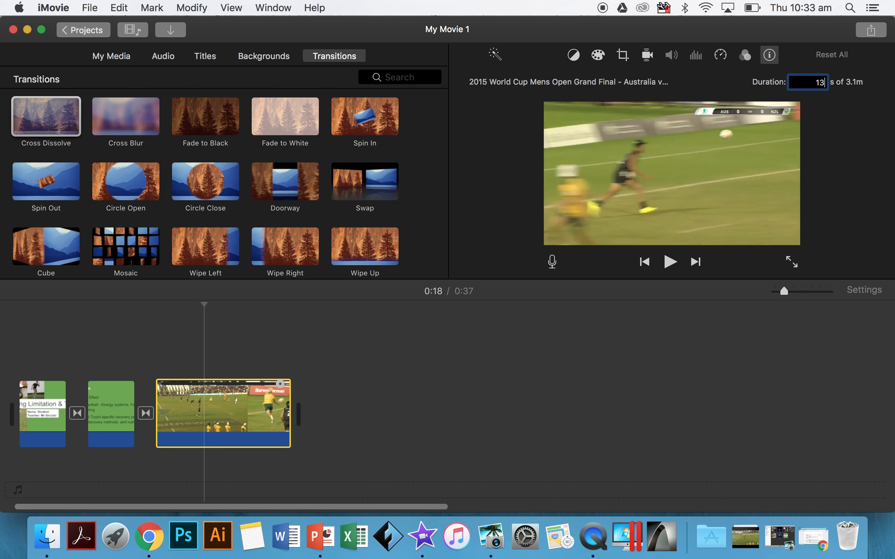
key(Return)
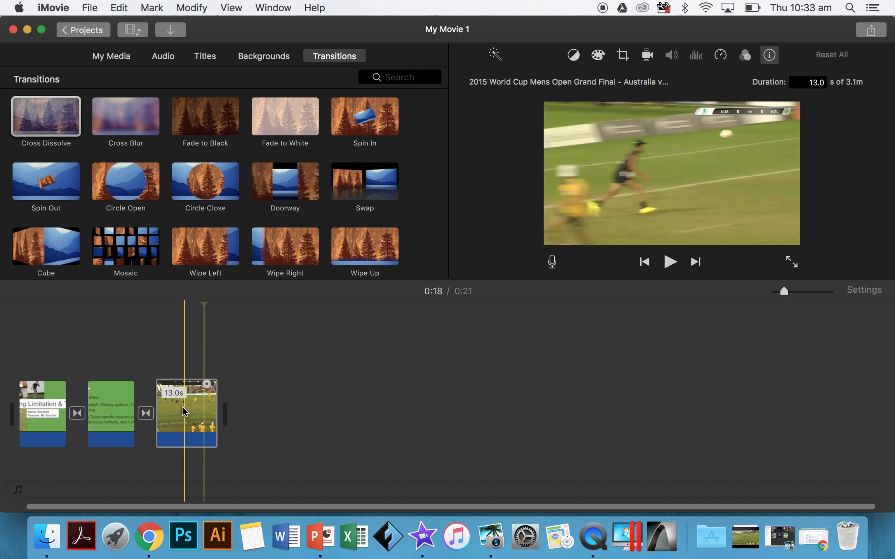
Step: Set the Introduction slide's duration to 30 seconds and play back the transitions between the title slide, Introduction and match clip
click(113, 422)
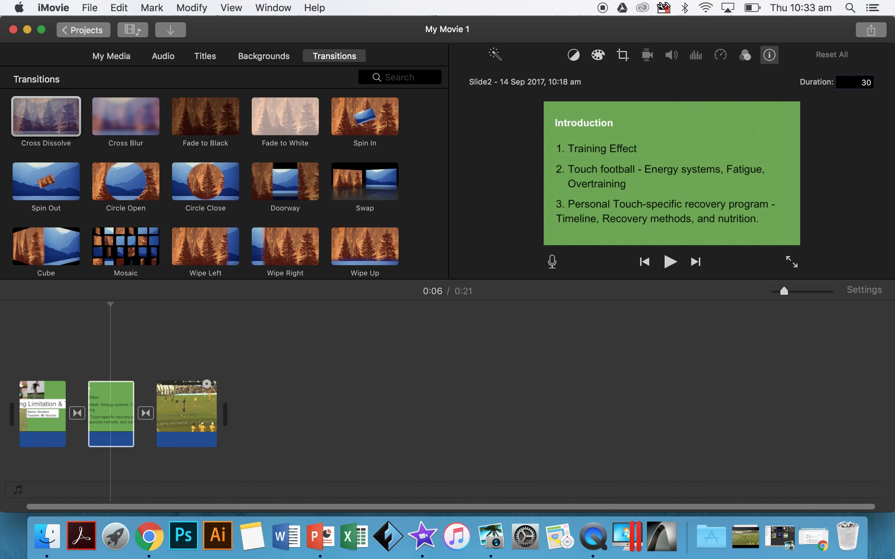
key(Return)
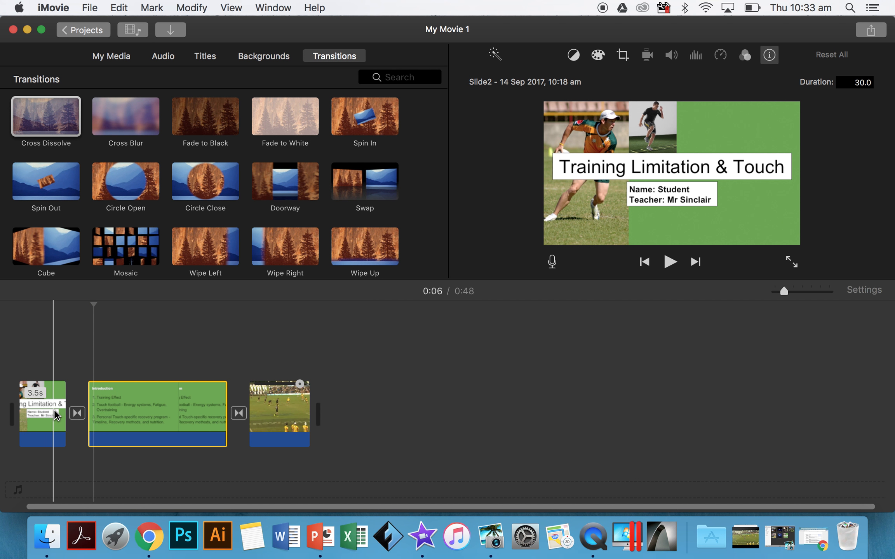
key(space)
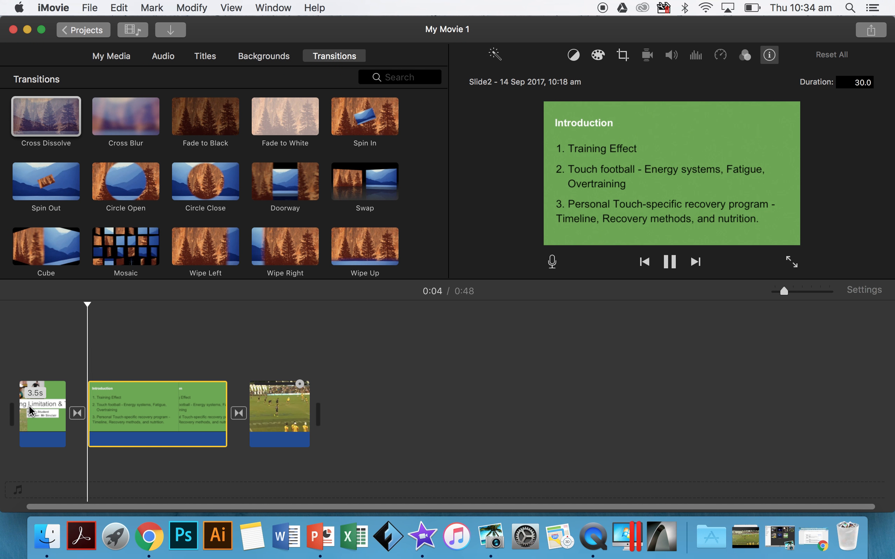
click(215, 411)
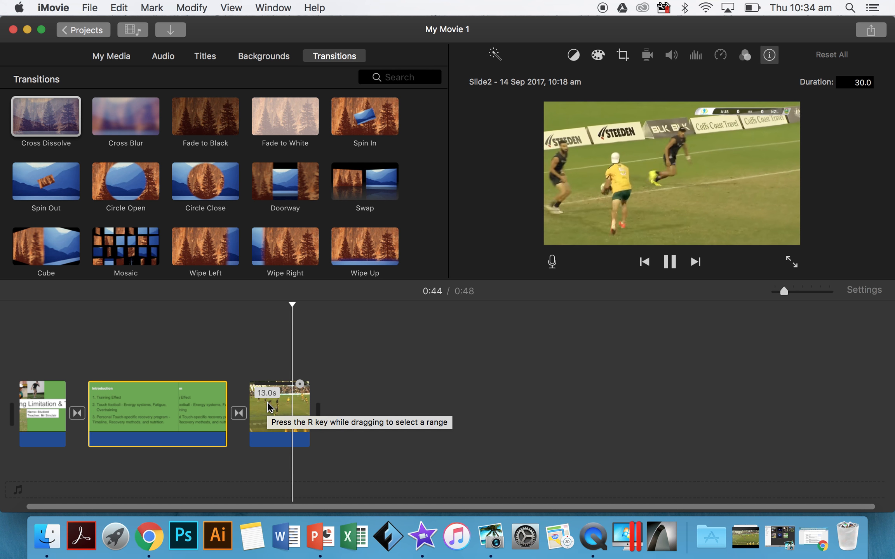
Step: Stop playback and check the Introduction slide's cropping style, then select the match clip
key(space)
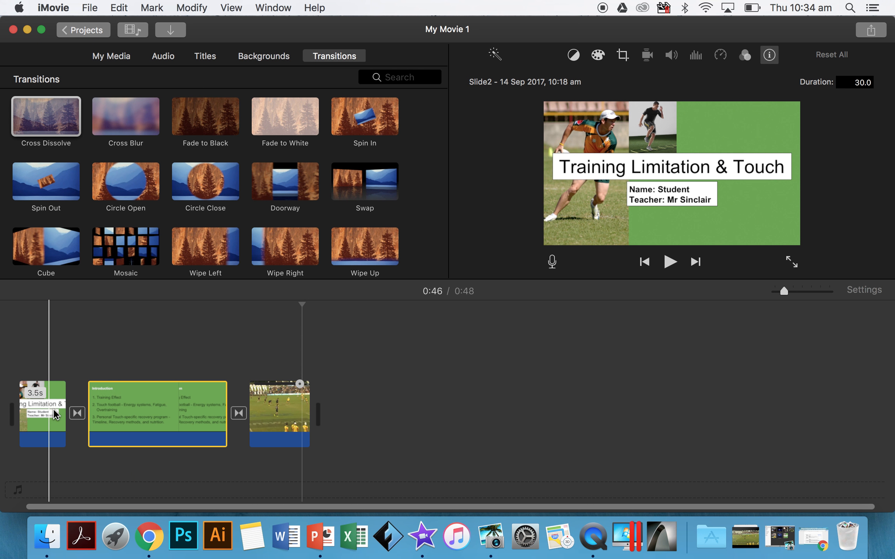
click(174, 408)
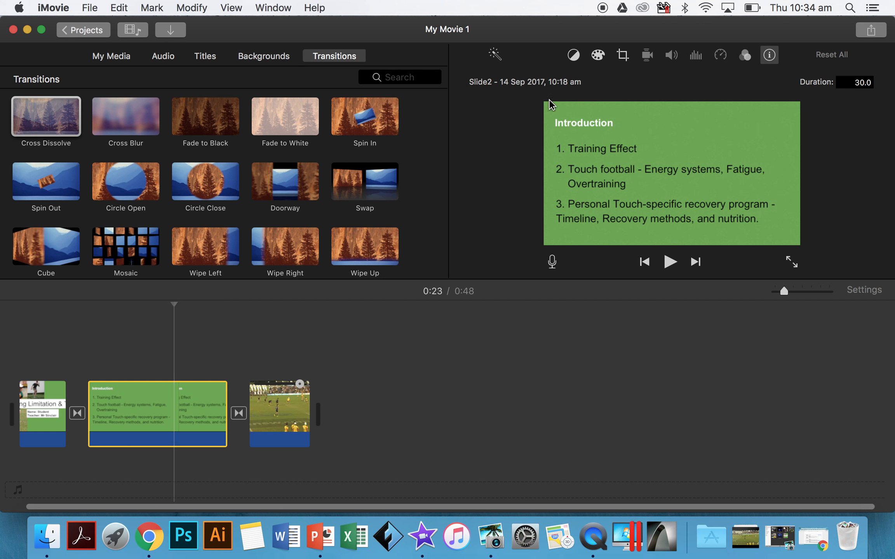
click(623, 58)
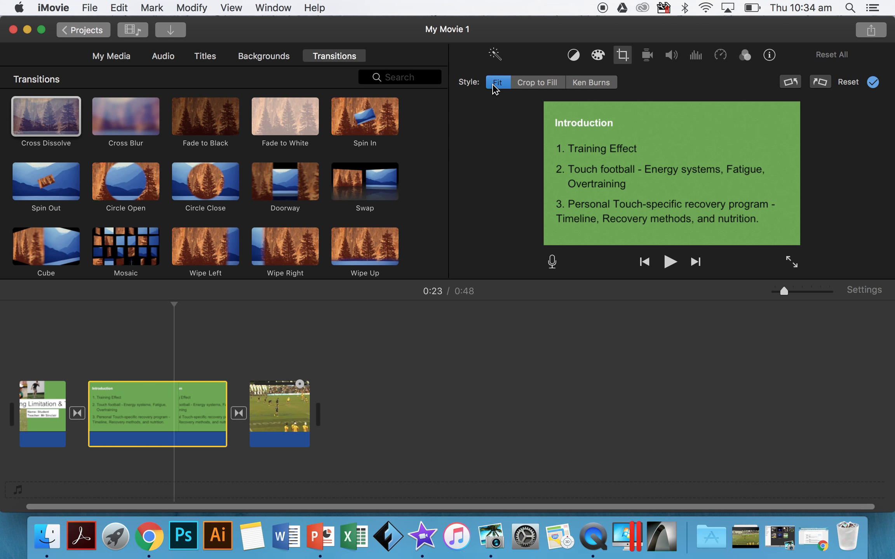
click(291, 413)
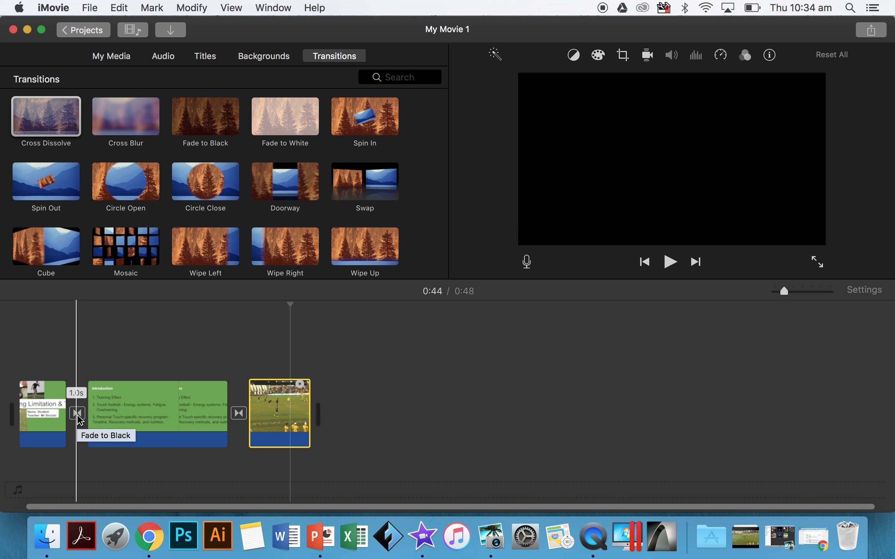
Step: Record a voiceover about 27.6 seconds long from the very start of the movie, over the title and Introduction slides
click(104, 371)
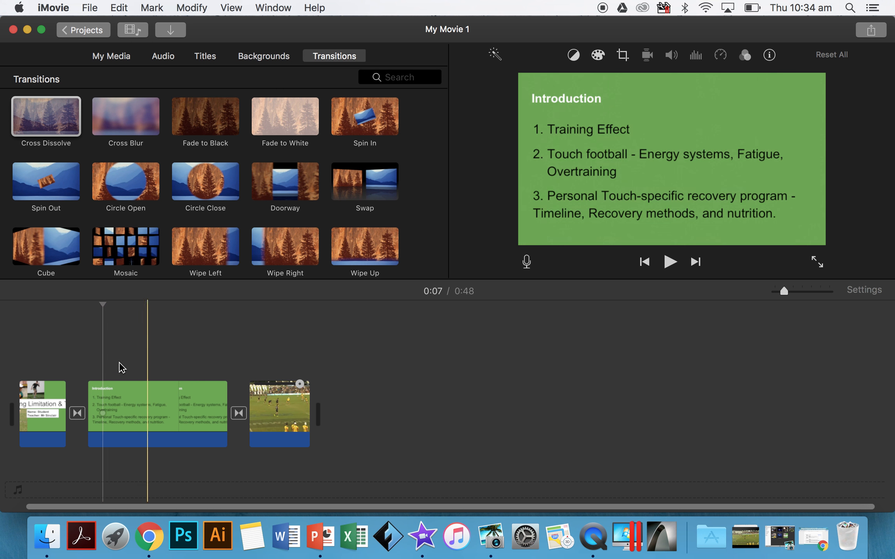
scroll(76, 369, left, 3)
click(35, 372)
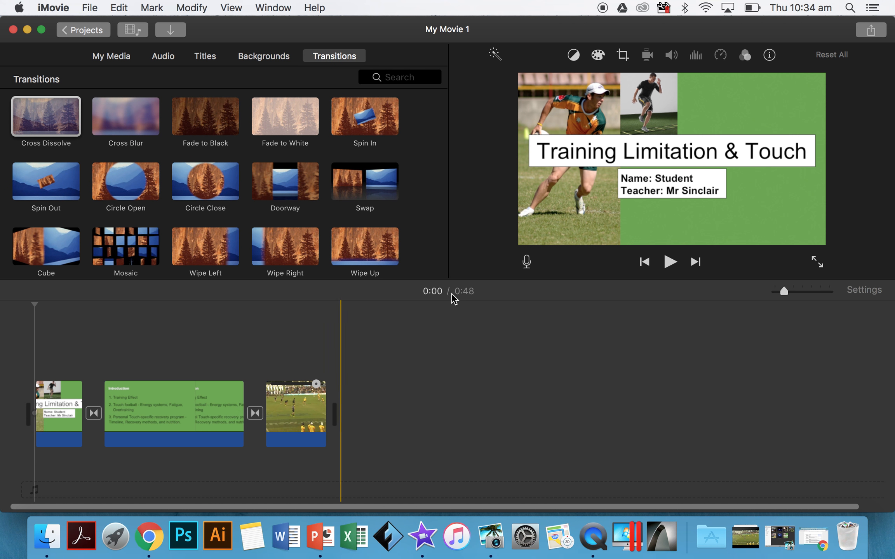
click(526, 263)
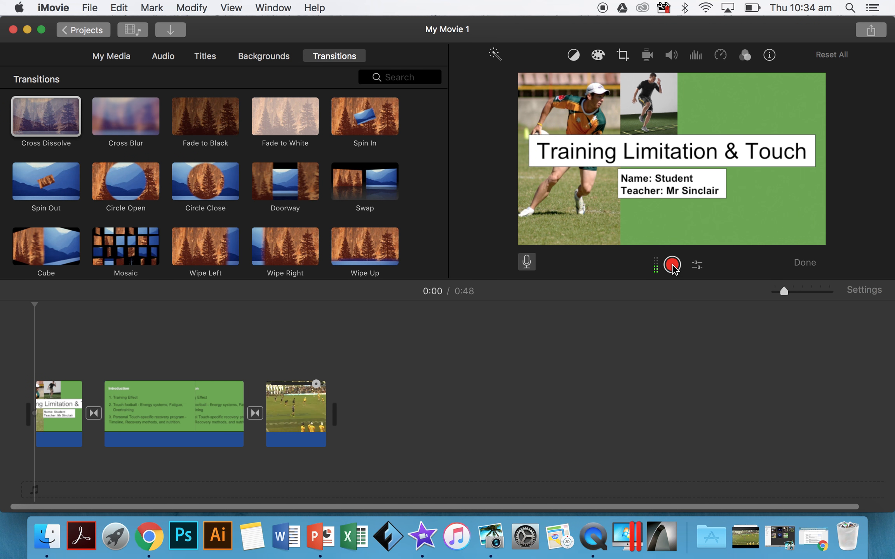
click(672, 265)
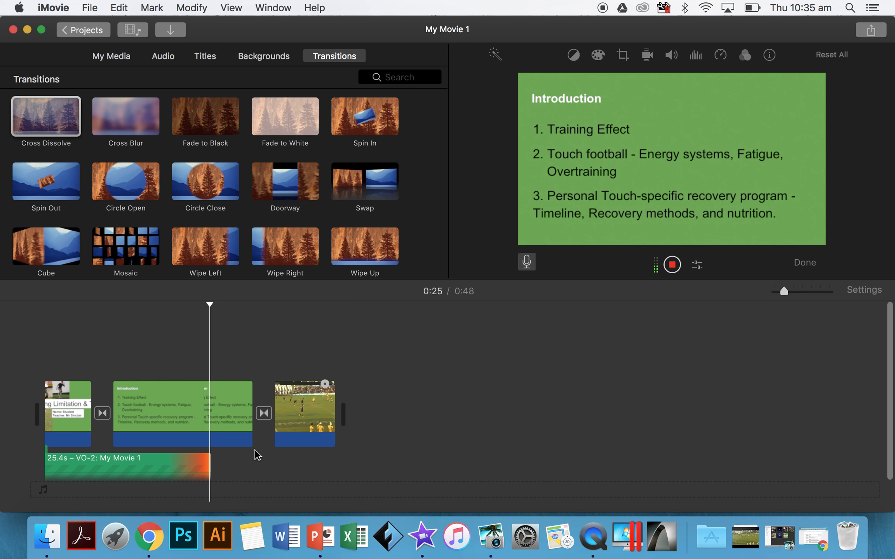
click(676, 266)
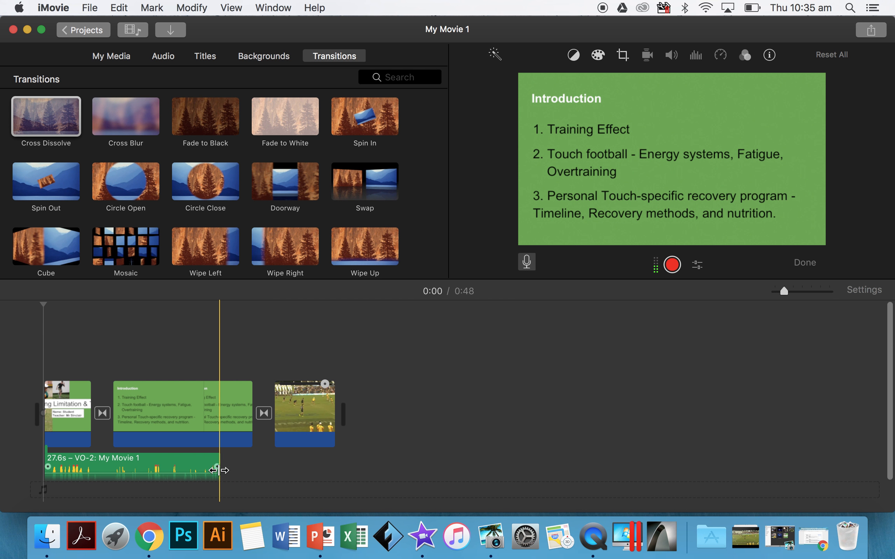
Step: Split the voiceover at about 19.4 seconds and delete the part after the split
click(206, 466)
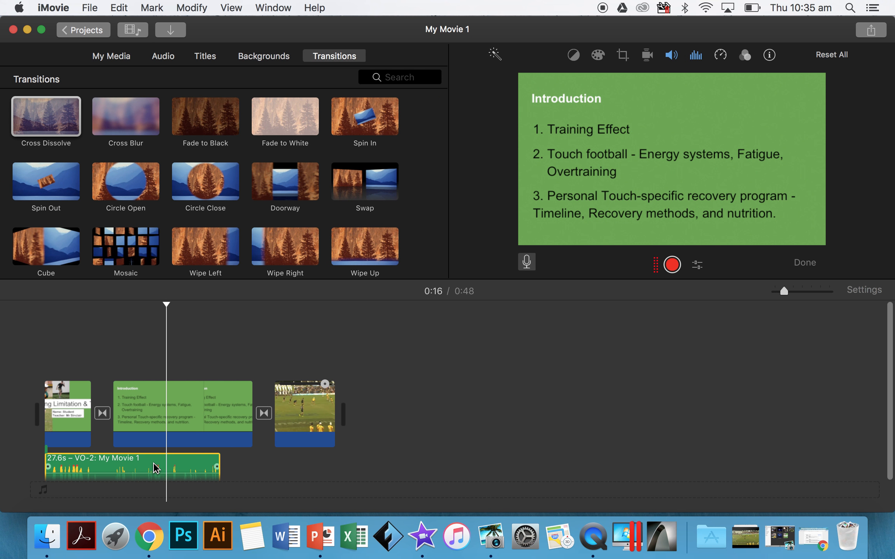
right_click(182, 459)
click(235, 381)
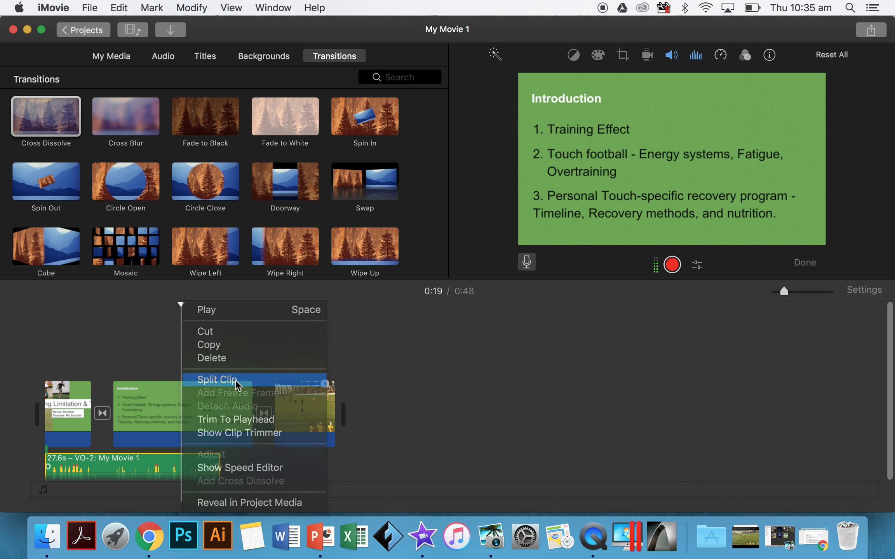
click(198, 464)
key(Delete)
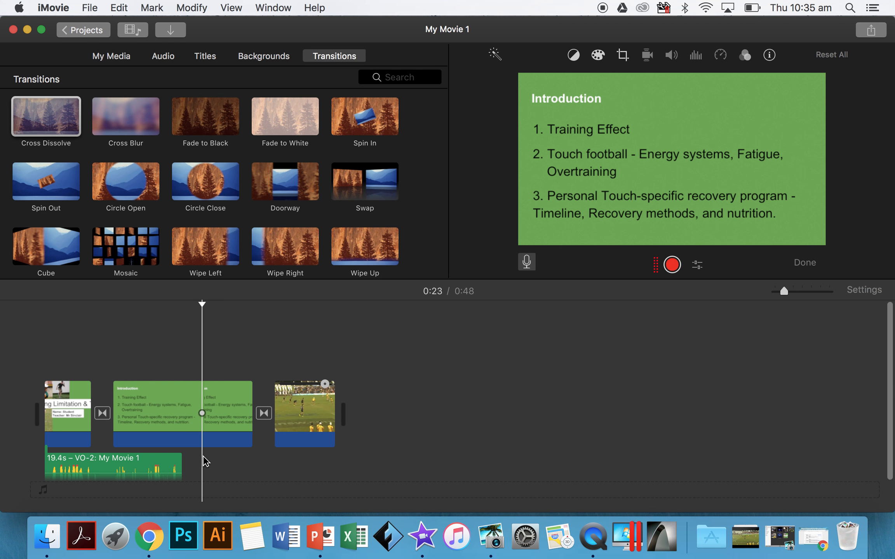
Step: Record a second voiceover about 7.7 seconds long, starting where the first voiceover ends under the Introduction slide
click(182, 469)
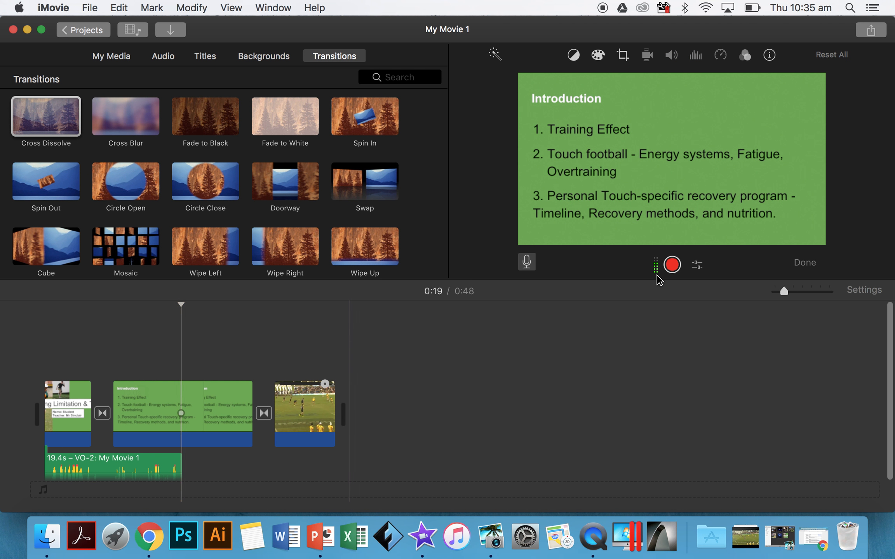
click(673, 265)
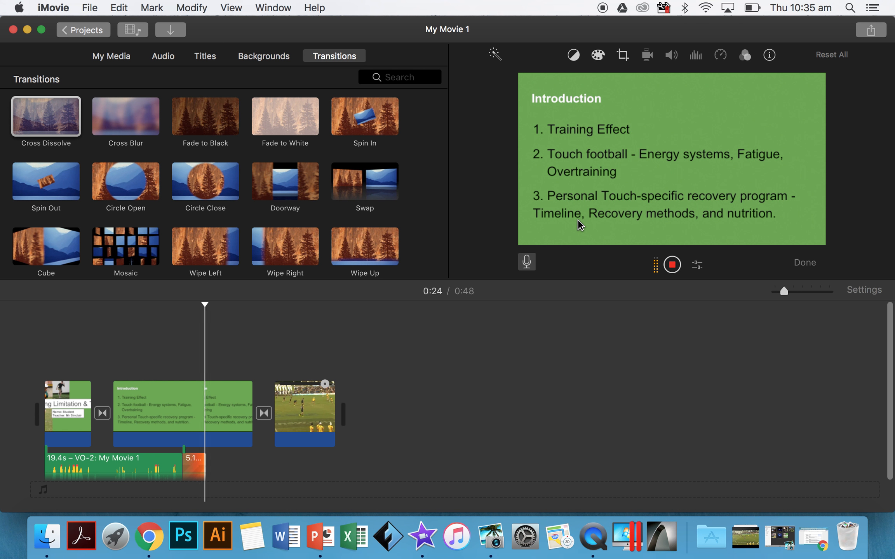
click(673, 265)
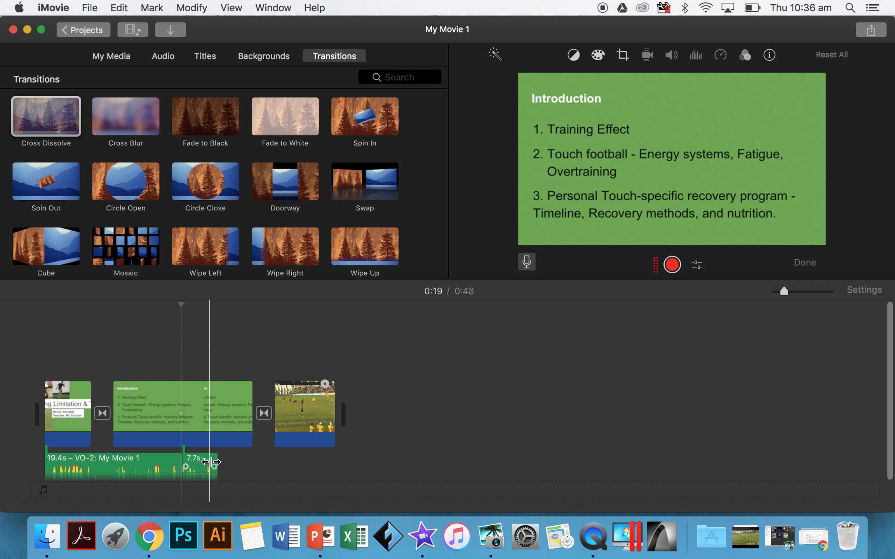